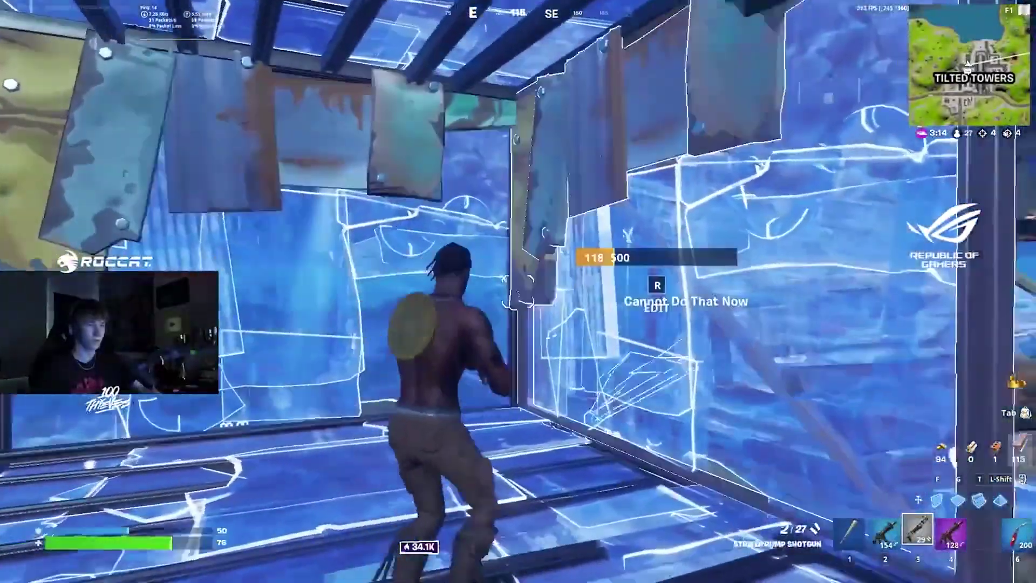
Fire the shotgun, switch to the gold SMG and advance to the wooden fence
left_click(518, 291)
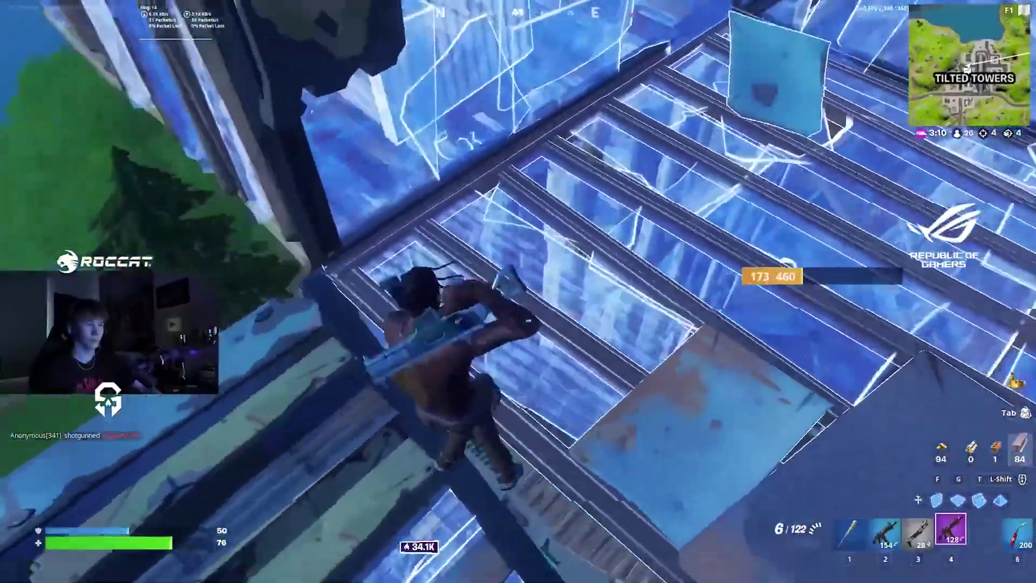
key("2")
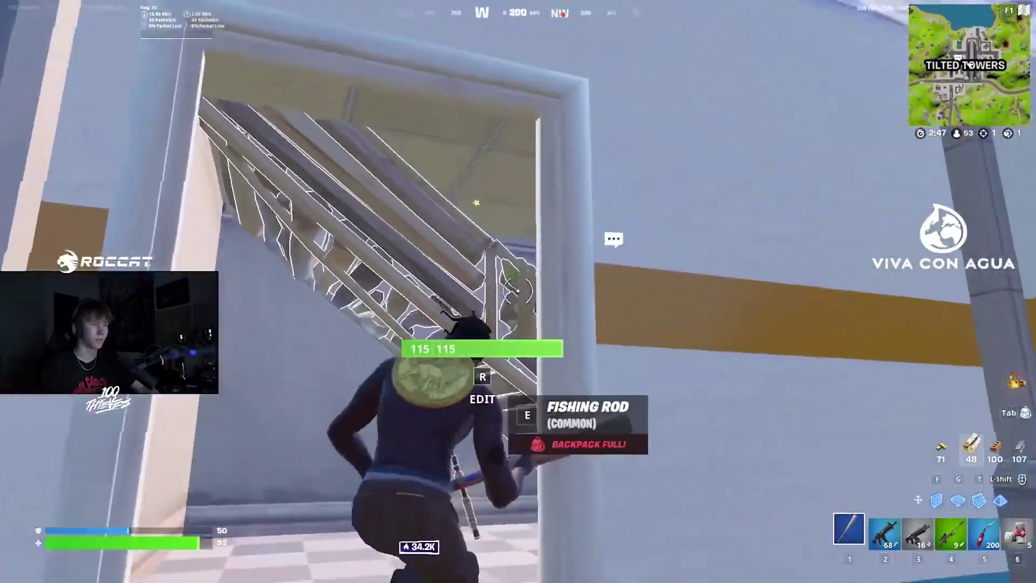
key("2")
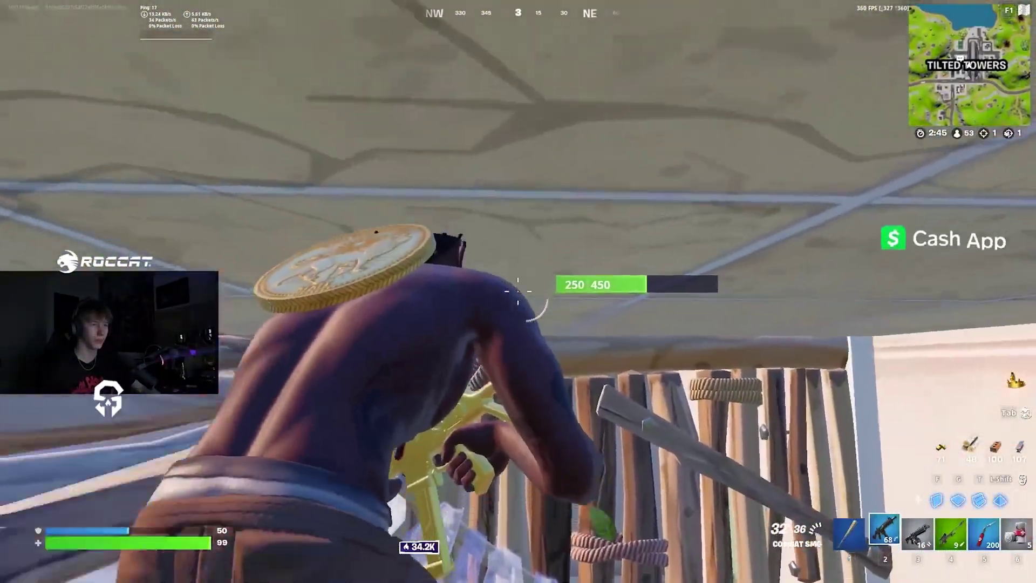
key("w")
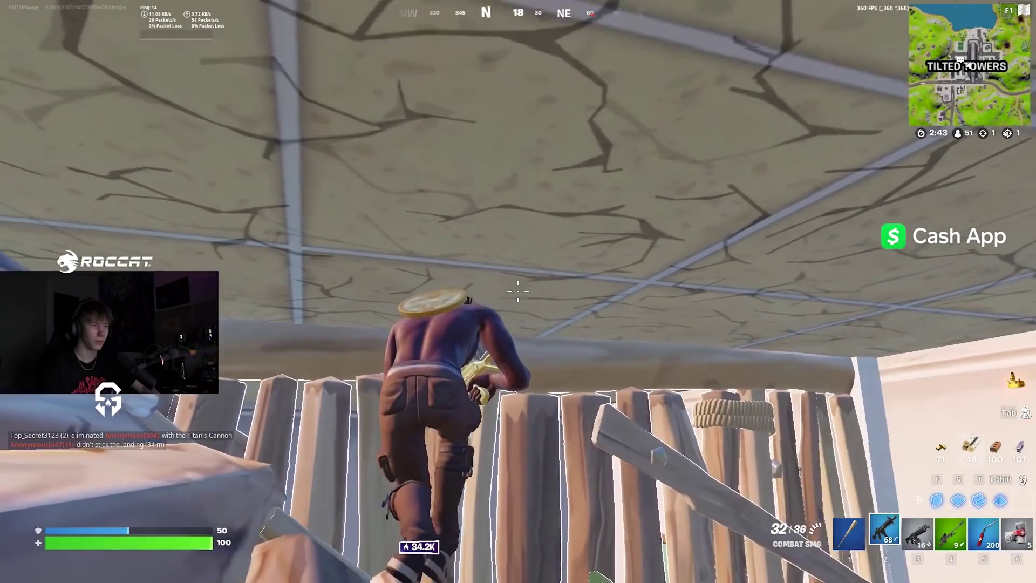
key("space")
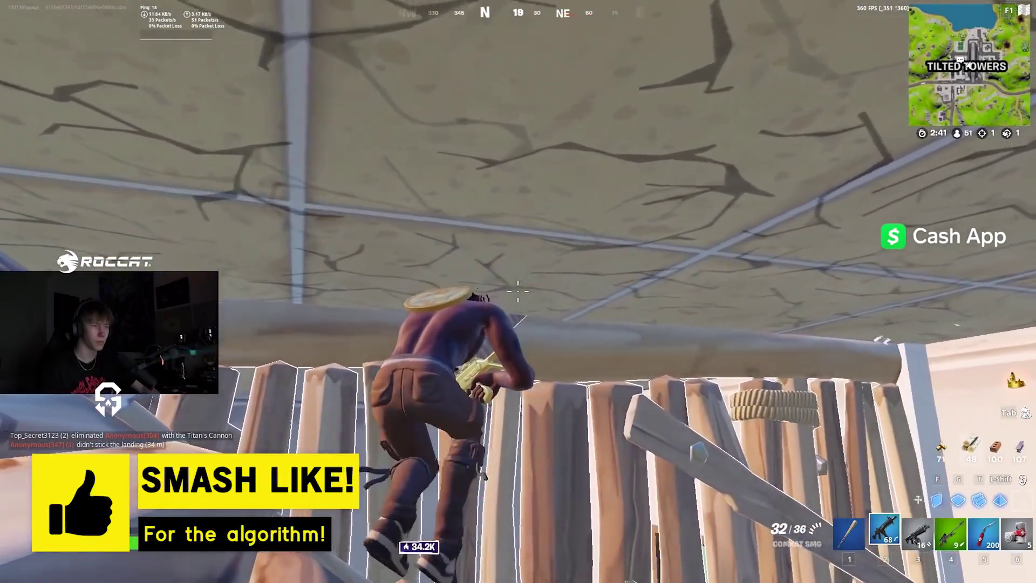
Get over the fence, shoot the enemy on the stairs, and confirm support for the creator
key("w")
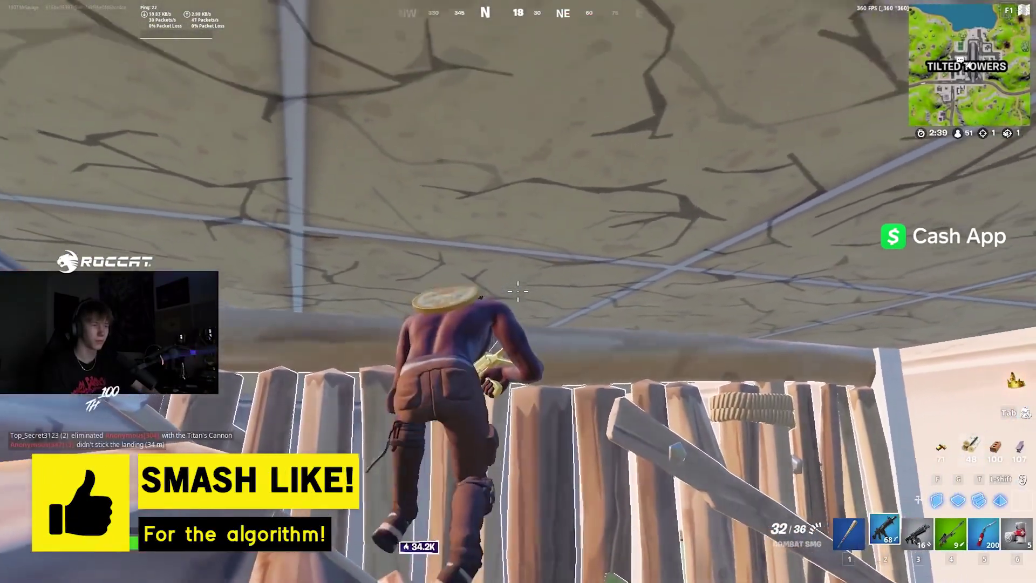
key("w")
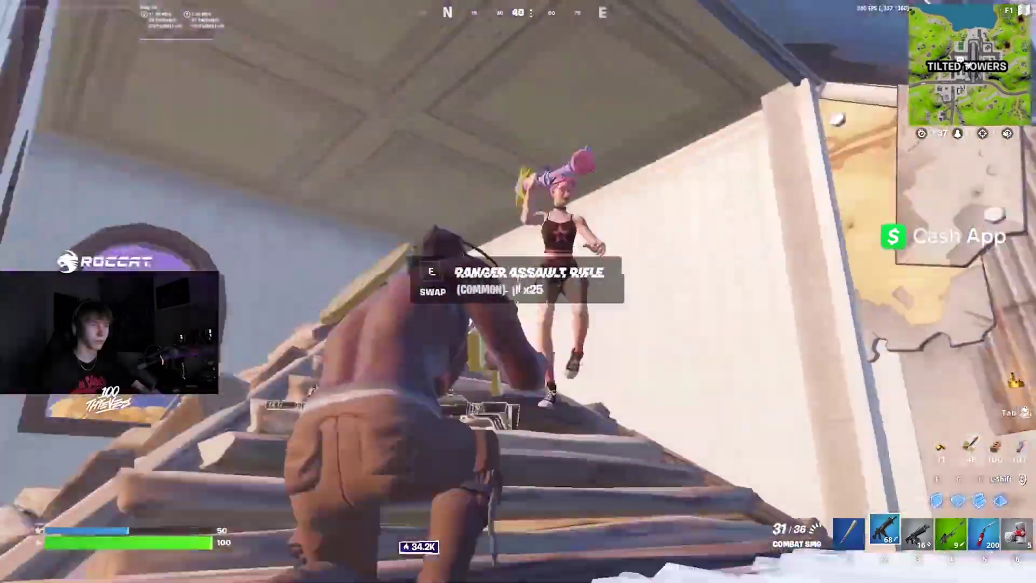
left_click(518, 291)
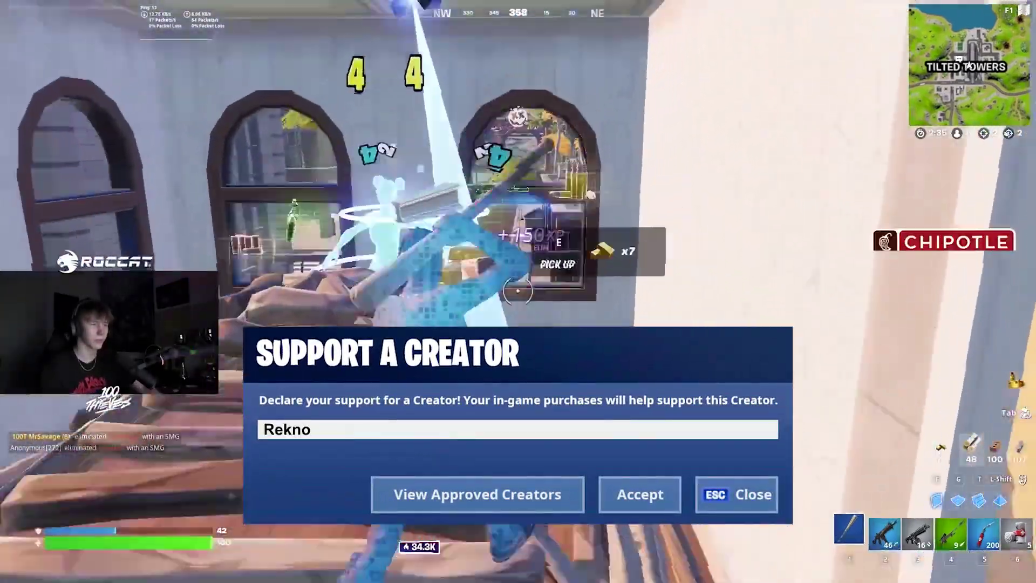
type("tic")
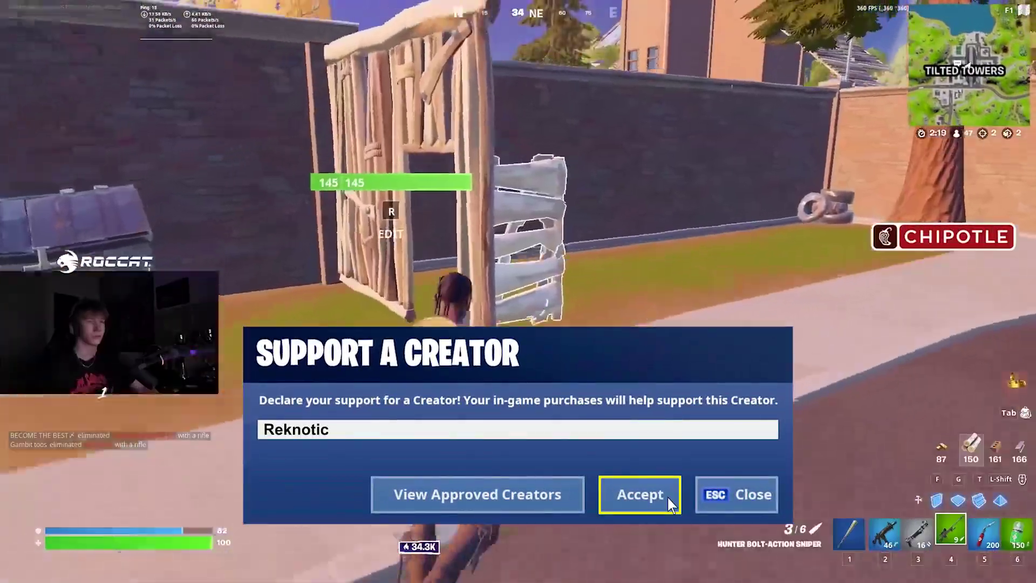
left_click(667, 497)
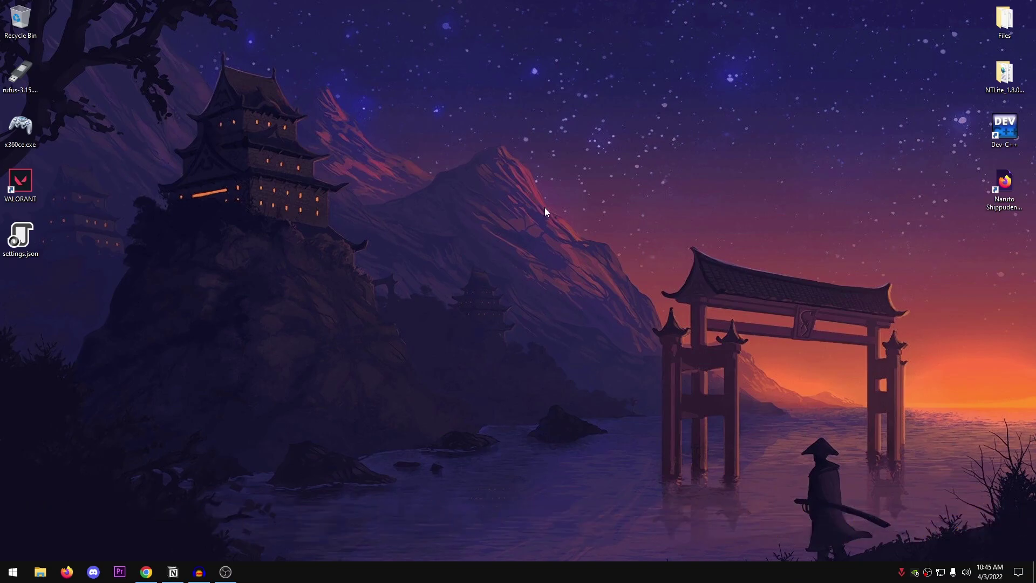
Launch Run from the Start search, centre it on screen, and enter %localappdata%
left_click(13, 572)
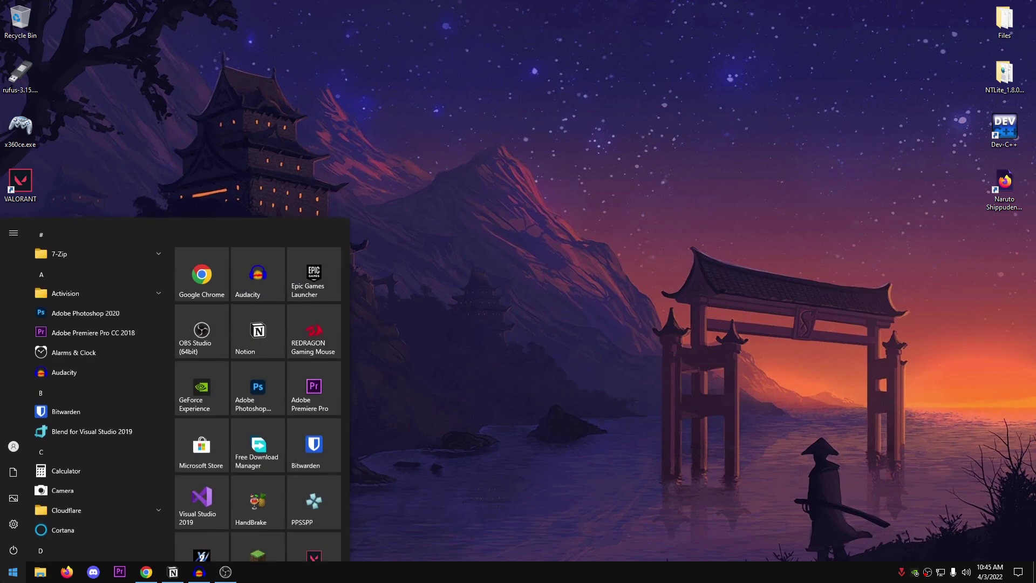
type("run")
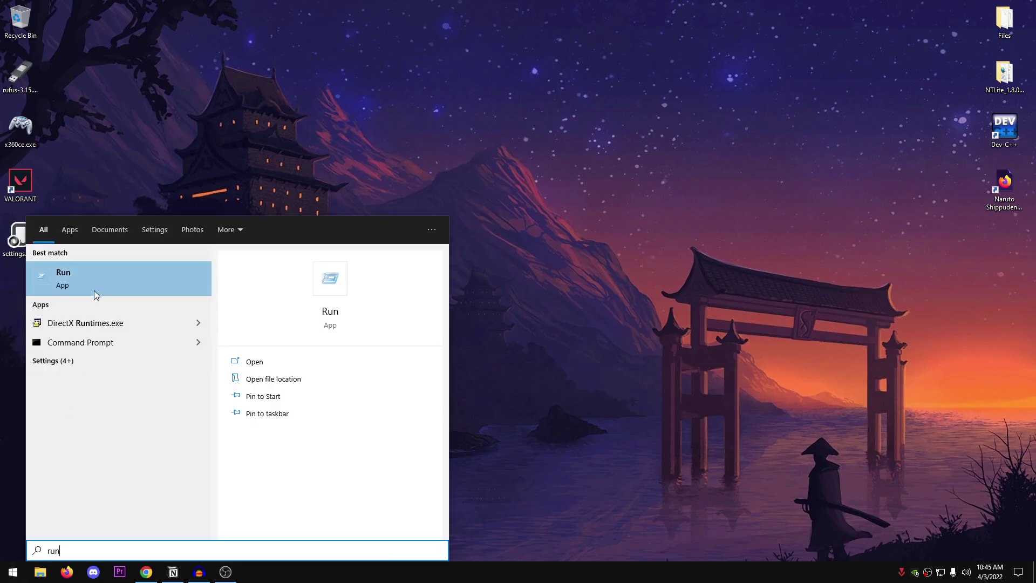
left_click(95, 281)
left_click_drag(81, 441, 420, 189)
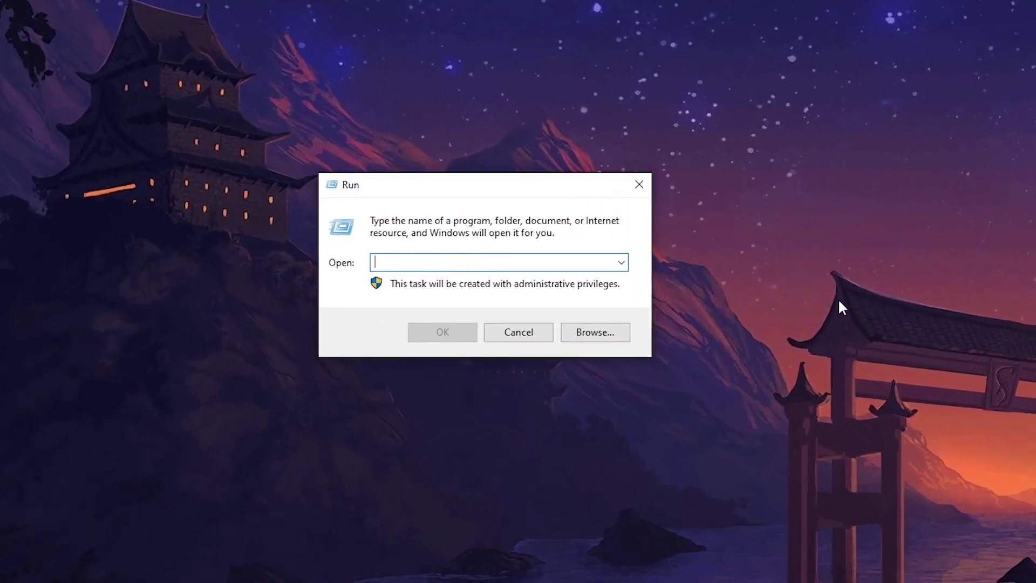
type("%localappda")
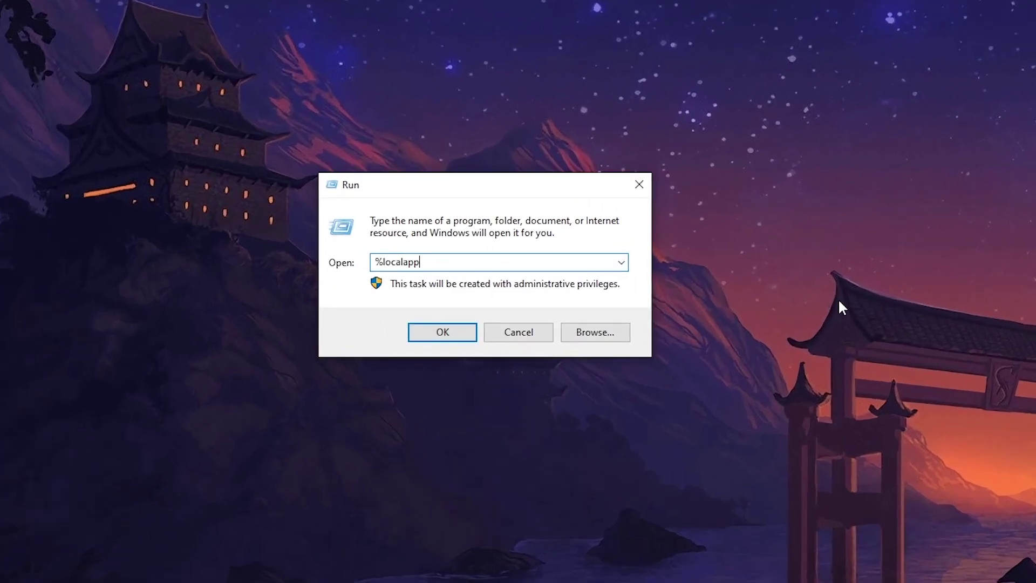
type("ta%")
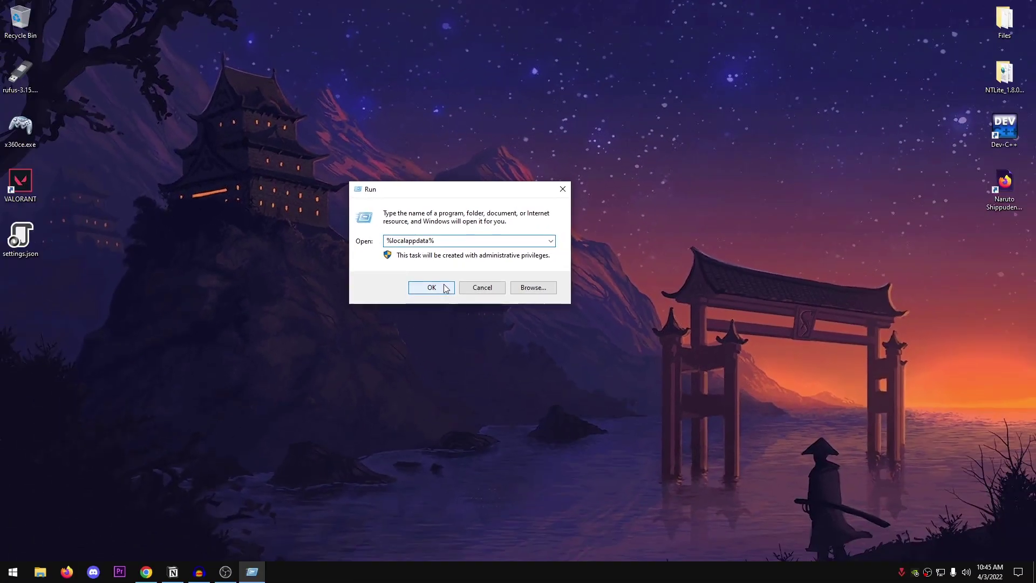
Open the local app data folder and browse to FortniteGame\Saved\Config\WindowsClient
left_click(443, 285)
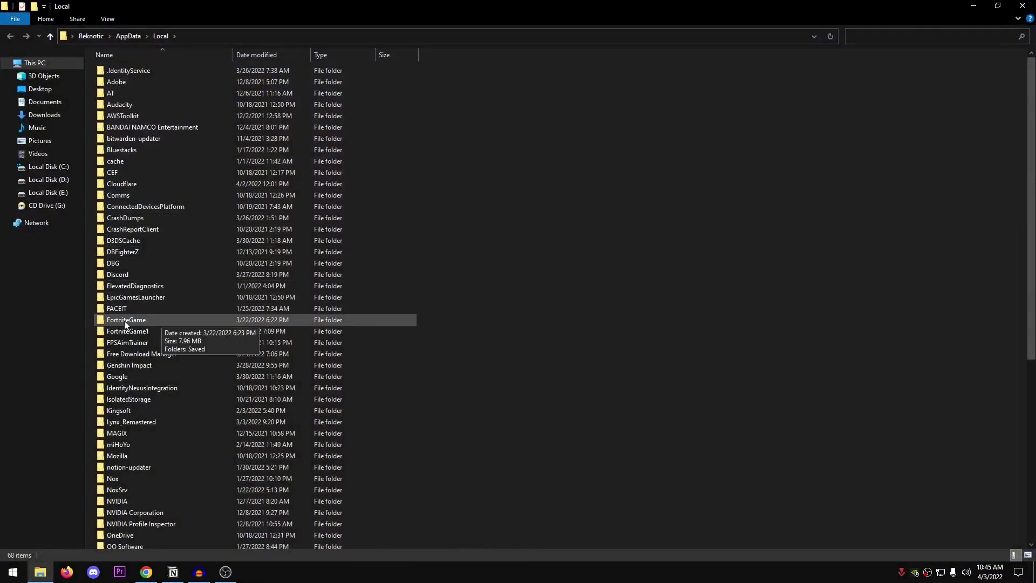
left_click(118, 321)
double_click(158, 320)
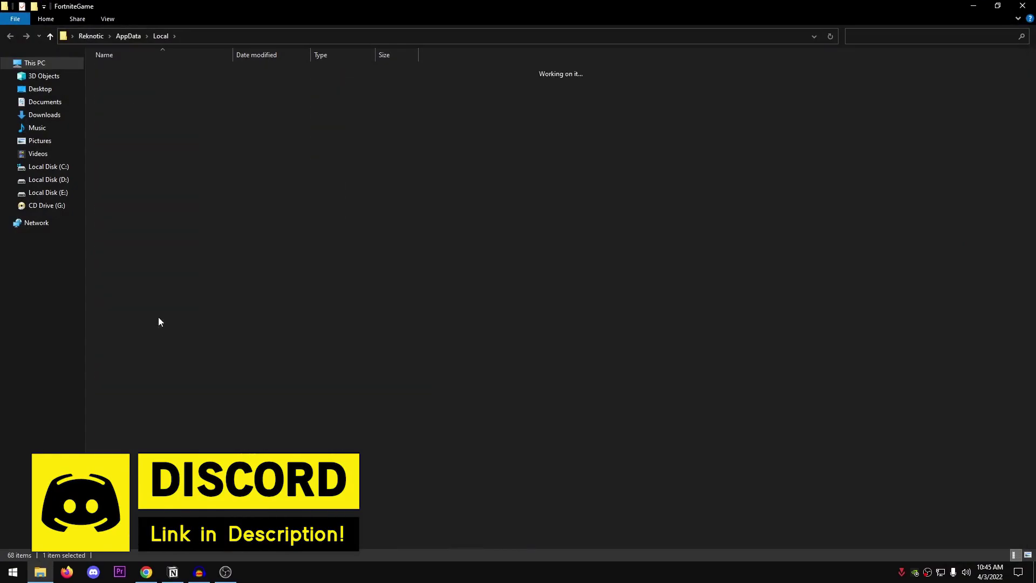
double_click(127, 74)
double_click(128, 73)
double_click(125, 81)
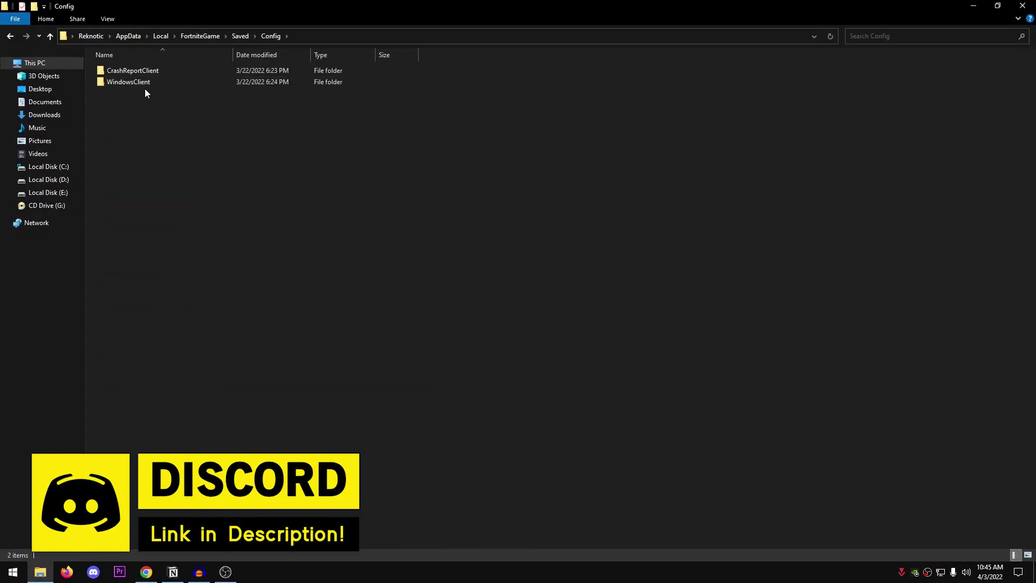
Clear the Read-only attribute in GameUserSettings.ini's Properties and apply it
left_click(120, 76)
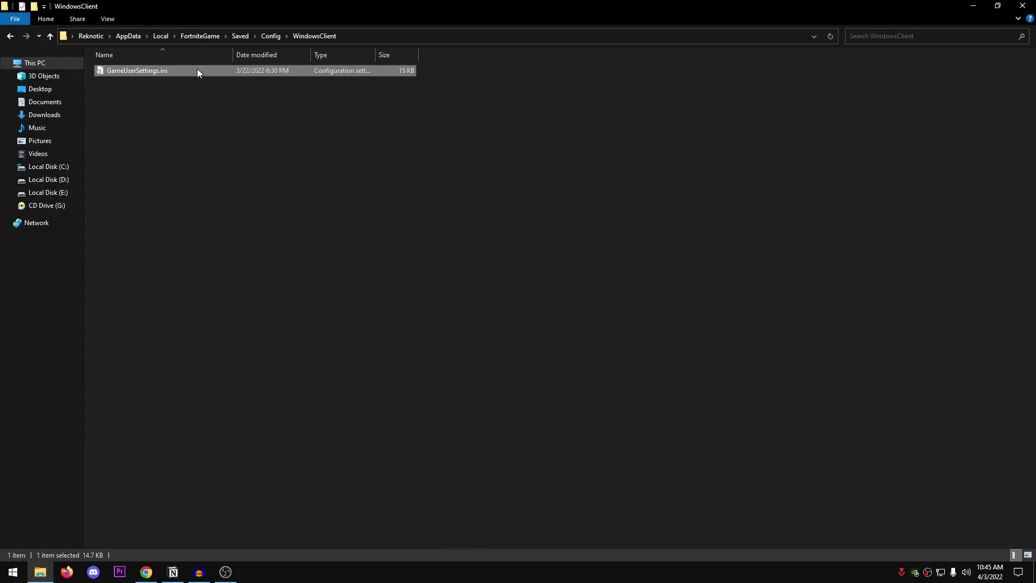
right_click(165, 72)
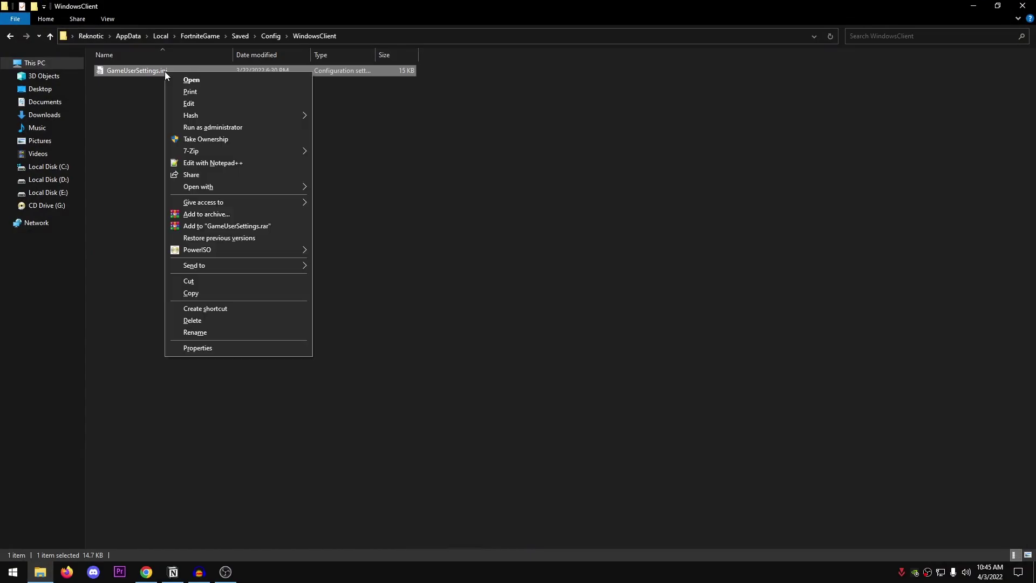
left_click(223, 348)
left_click(224, 276)
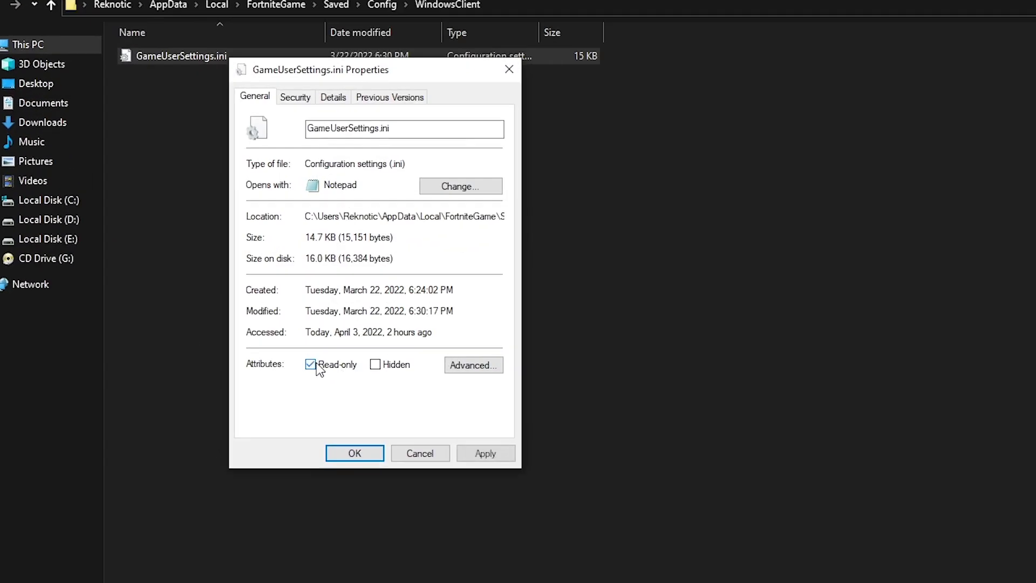
left_click(316, 364)
left_click(475, 453)
left_click(356, 453)
Open GameUserSettings.ini in Notepad and set FullscreenMode to 0
right_click(203, 53)
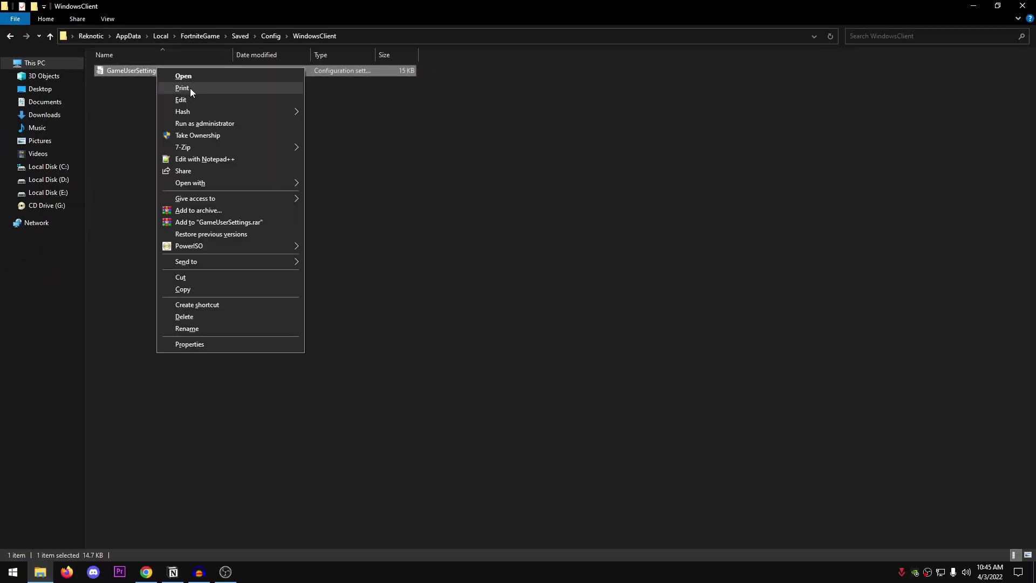
left_click(208, 102)
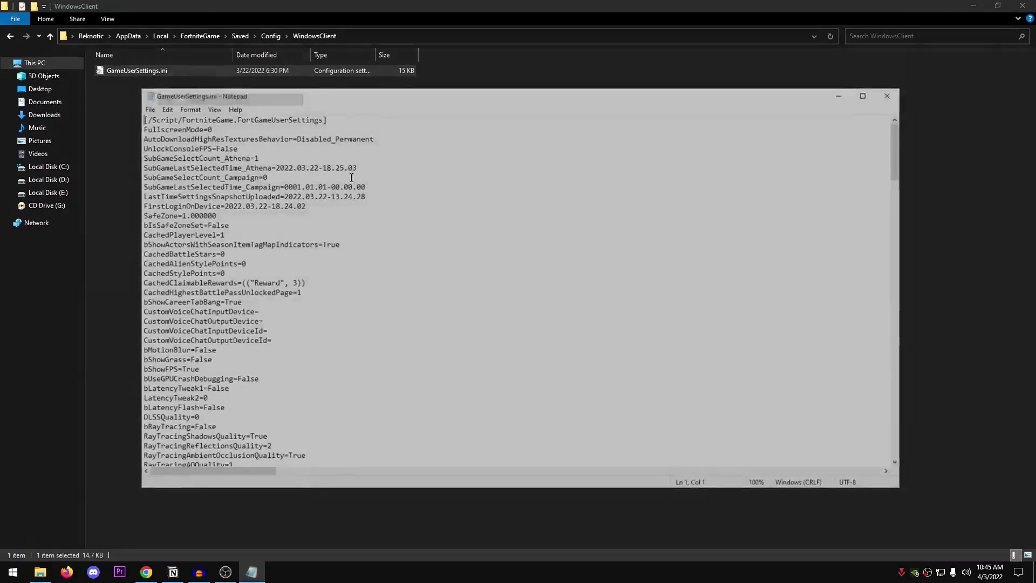
left_click_drag(204, 128, 213, 129)
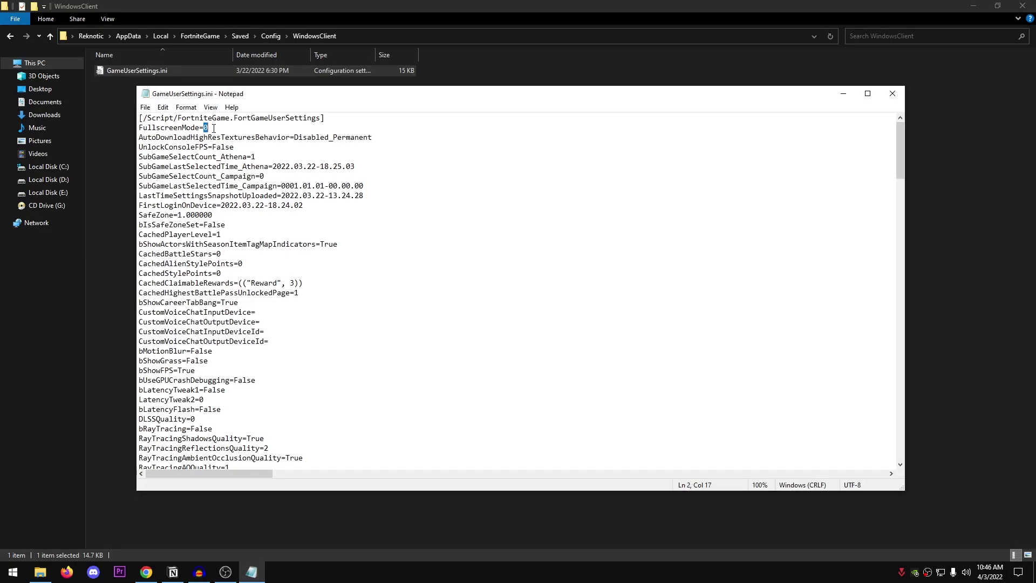
type("0")
Set bMotionBlur and bShowGrass to False
left_click(308, 349)
left_click_drag(211, 351, 191, 351)
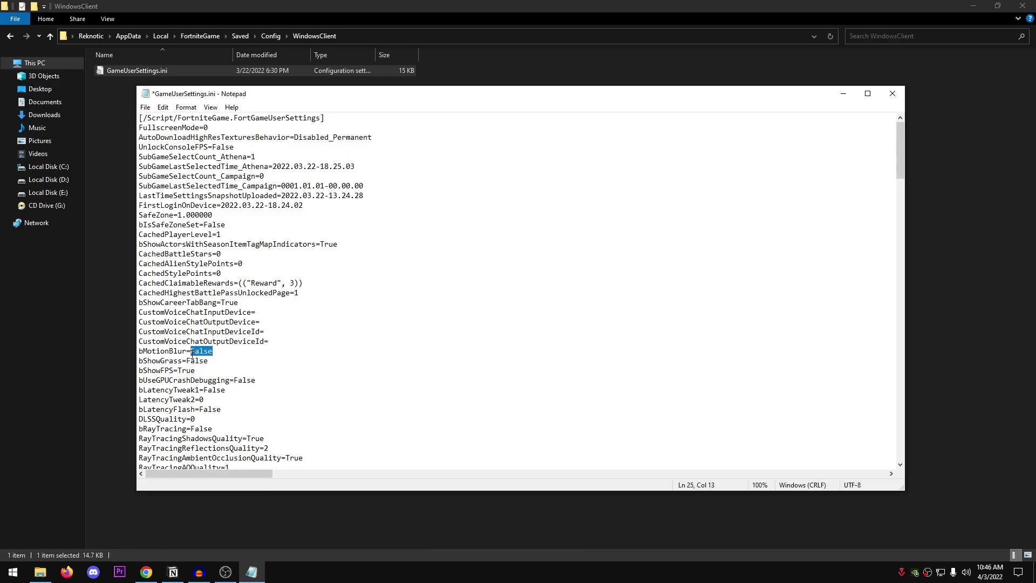
scroll(231, 358, "down", 1)
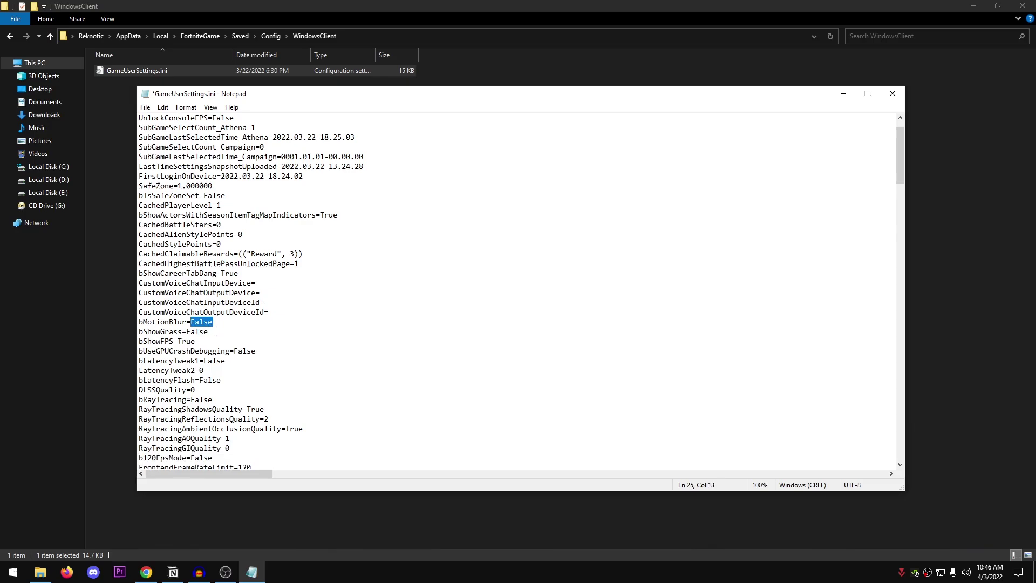
left_click_drag(208, 332, 177, 342)
scroll(308, 368, "down", 1)
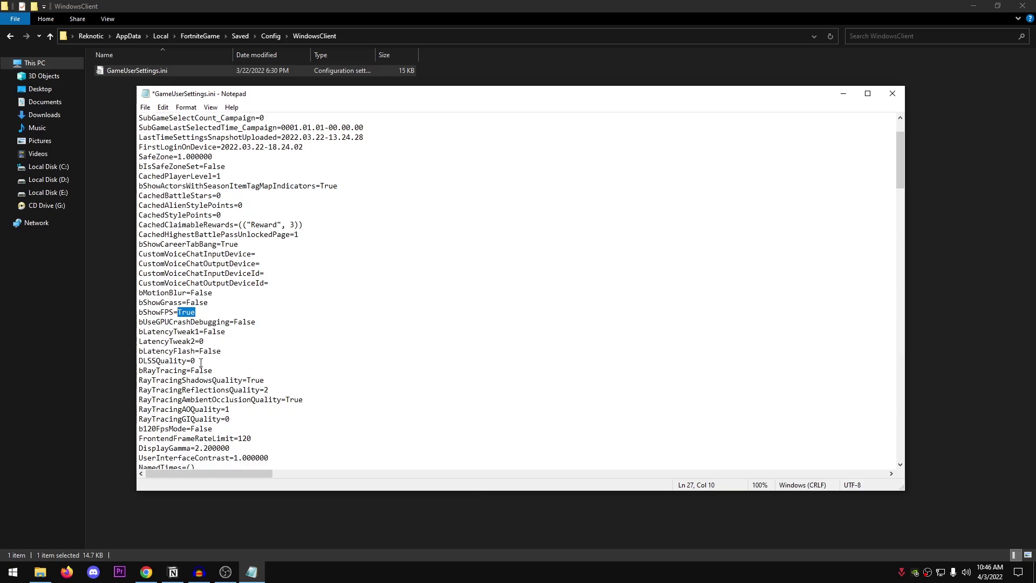
left_click_drag(190, 360, 266, 379)
type("False")
Set RayTracingAmbientOcclusionQuality to False and RayTracingAOQuality to 0
scroll(277, 366, "down", 1)
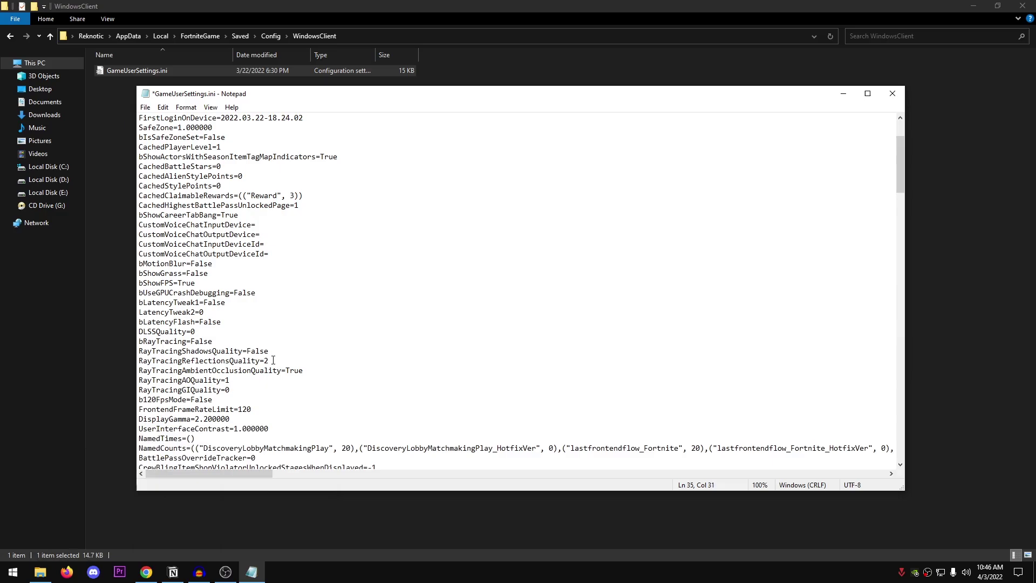
left_click_drag(304, 370, 287, 370)
type("Fals")
left_click(232, 380)
key("BackSpace")
key("BackSpace")
type("0")
key("Left")
type("=")
Change DisplayGamma from 2.200000 to 1.000000
scroll(518, 291, "down", 2)
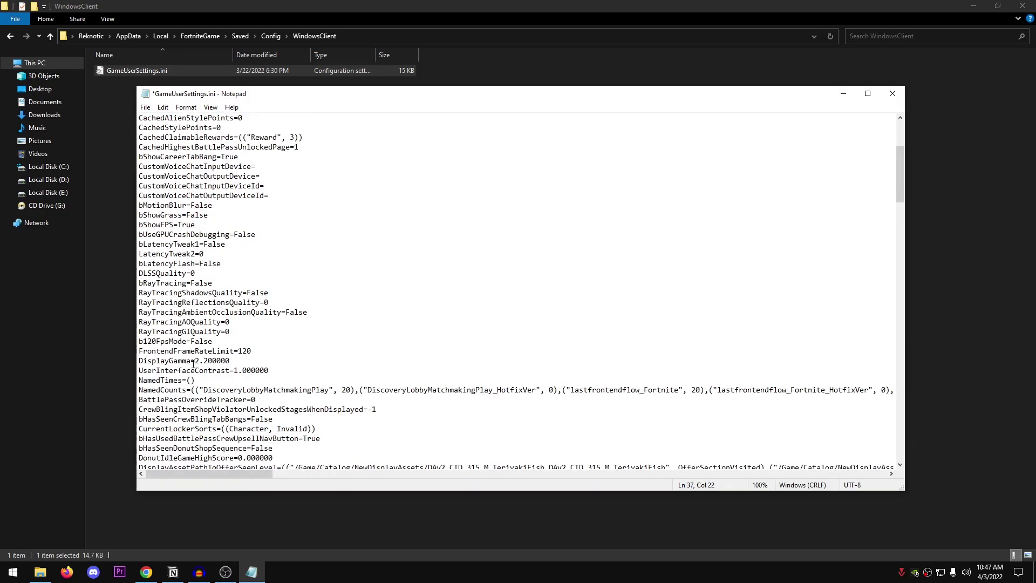
left_click_drag(164, 360, 139, 363)
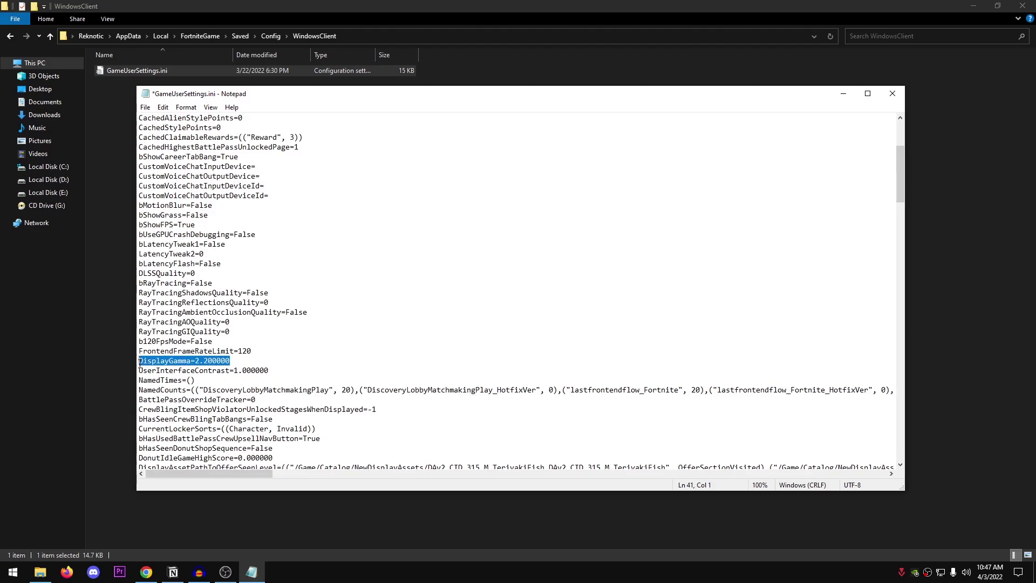
left_click(204, 361)
key("shift+Right")
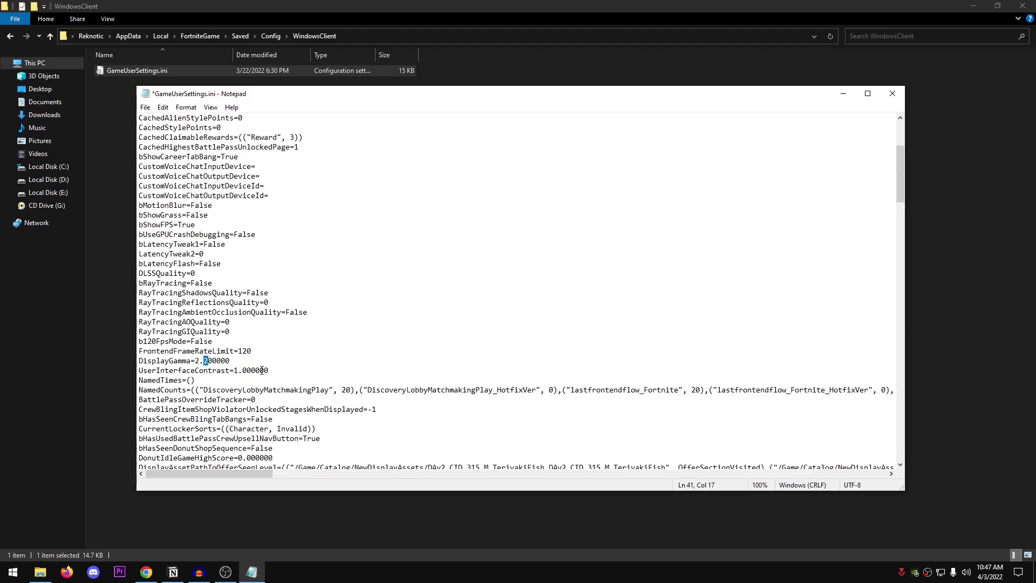
type("0")
key("shift+Left")
type("1")
left_click_drag(235, 360, 138, 361)
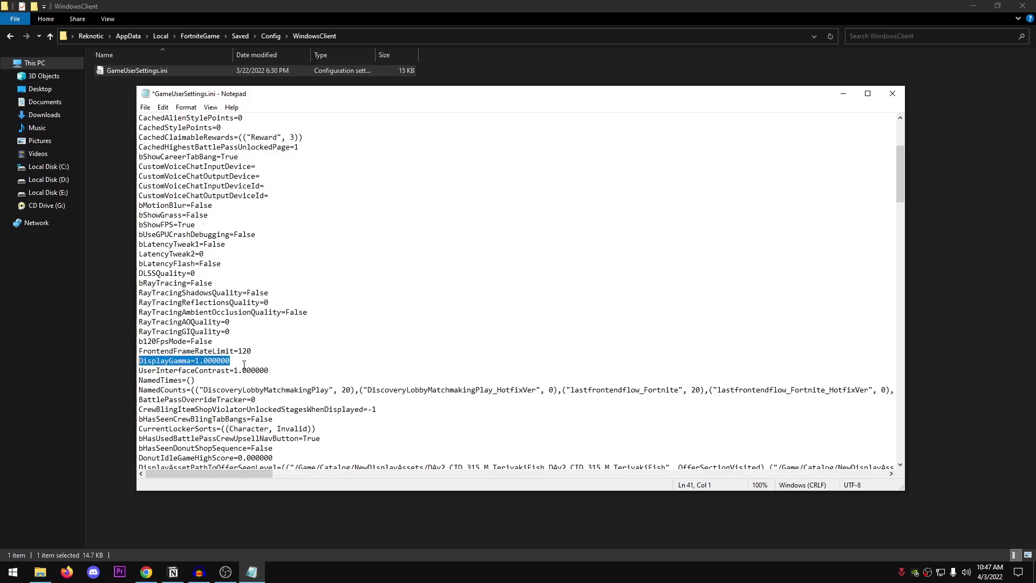
left_click(196, 362)
double_click(208, 360)
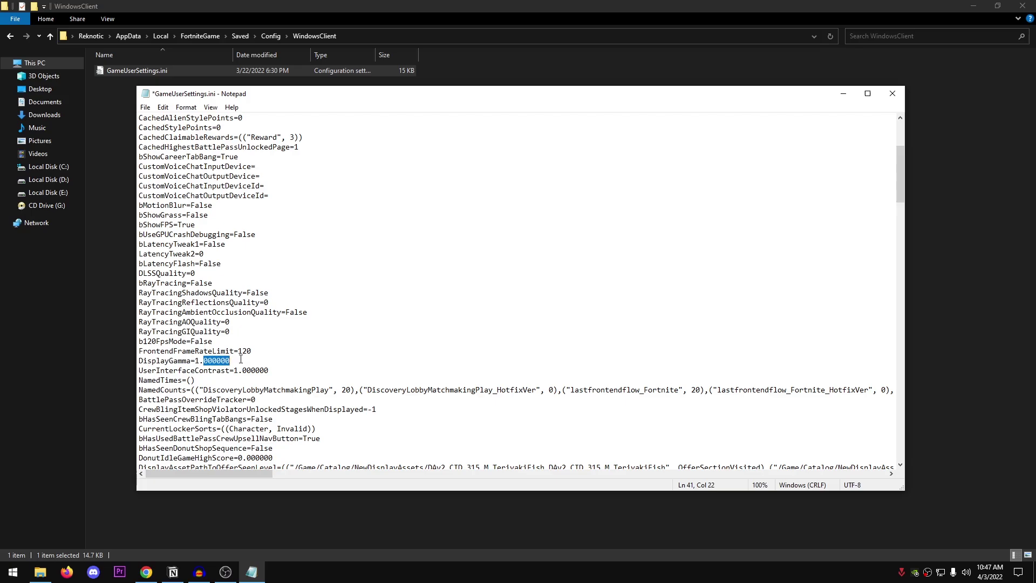
Replace bDisableMouseAcceleration's False with True, correcting the 'Truw' typo
scroll(269, 353, "down", 20)
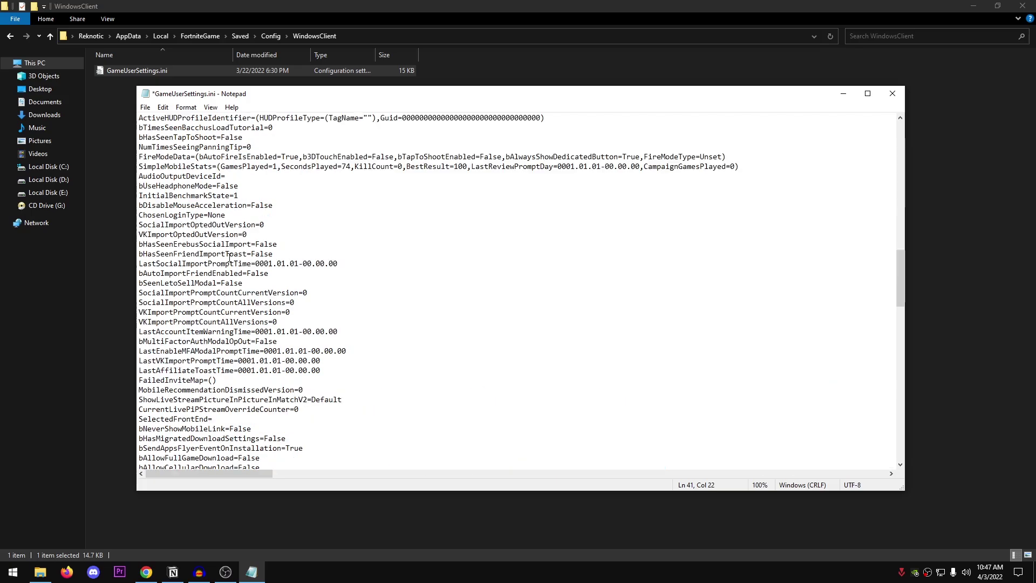
left_click_drag(143, 205, 274, 204)
type("Truw")
key("BackSpace")
type("e")
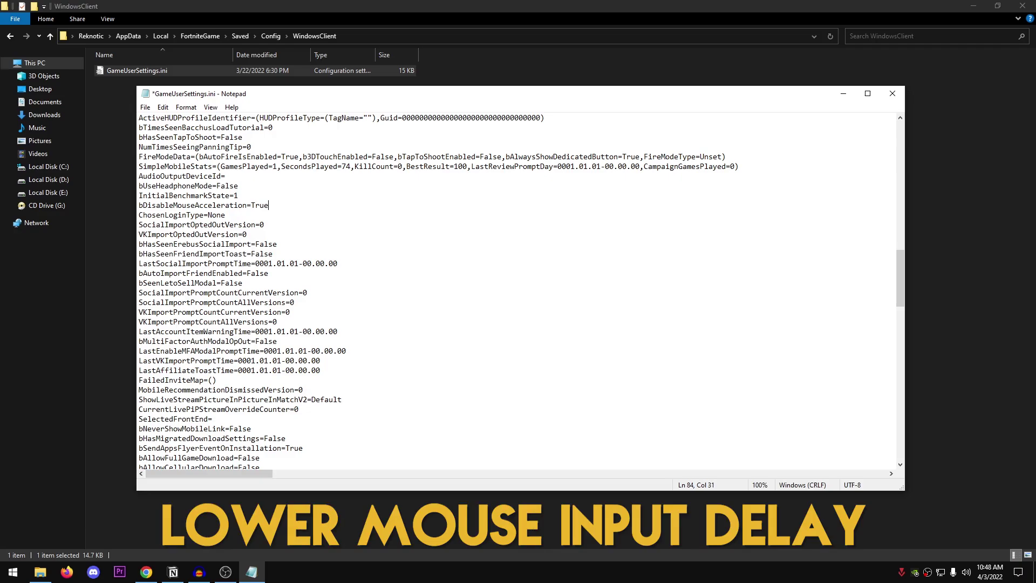
scroll(319, 311, "down", 5)
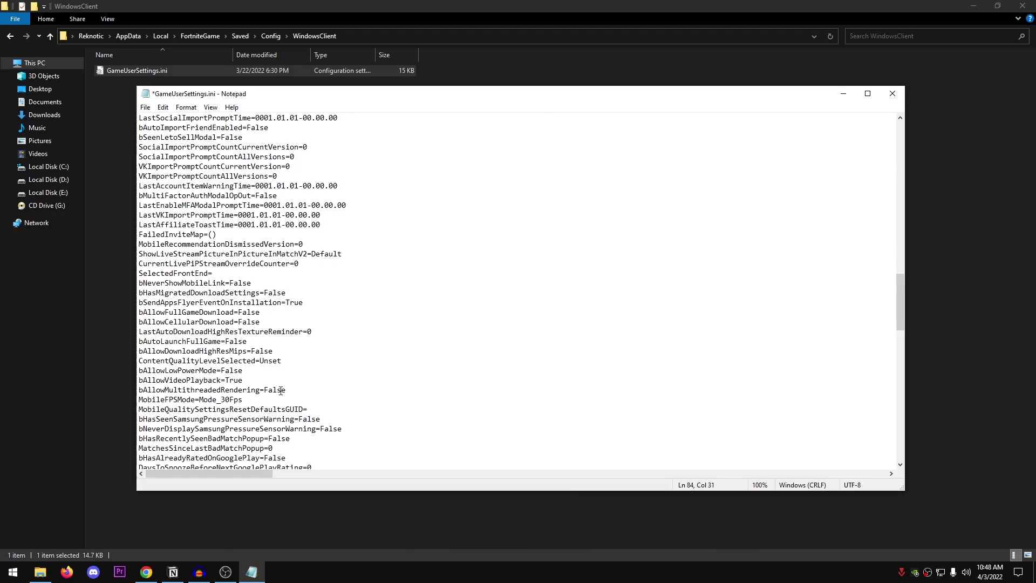
Launch Task Manager from the taskbar and view the CPU performance graph
right_click(477, 572)
left_click(526, 520)
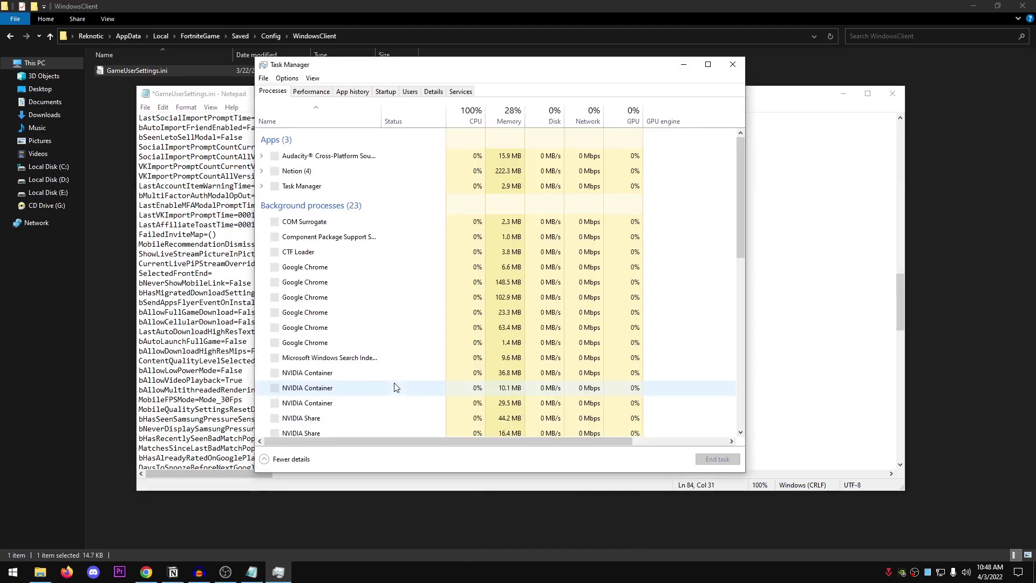
left_click(311, 92)
left_click(310, 123)
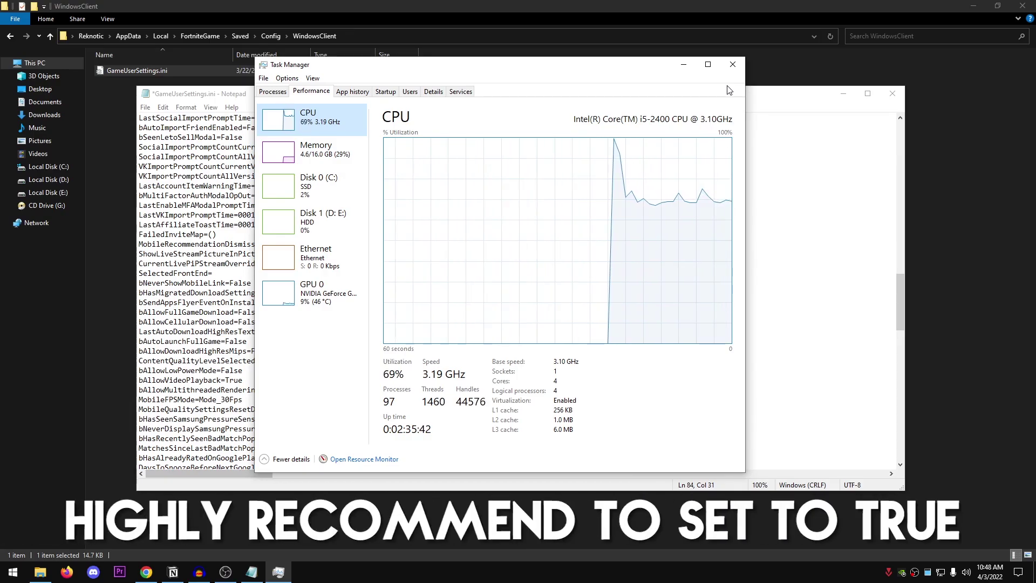
Close Task Manager and review bUseVSync=False and the resolution width and height lines
left_click(731, 64)
scroll(243, 438, "down", 4)
left_click_drag(172, 429, 214, 428)
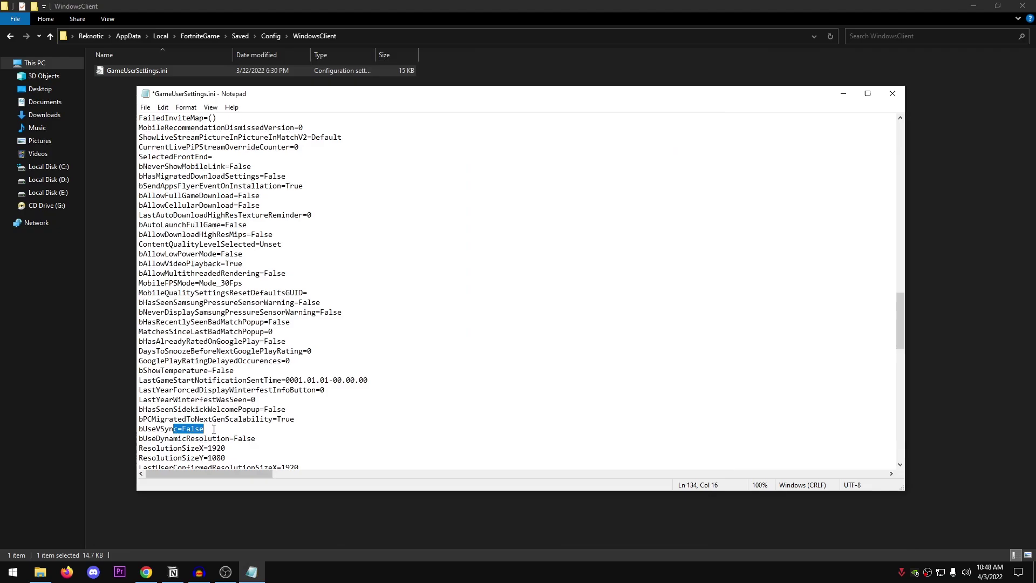
scroll(287, 429, "down", 3)
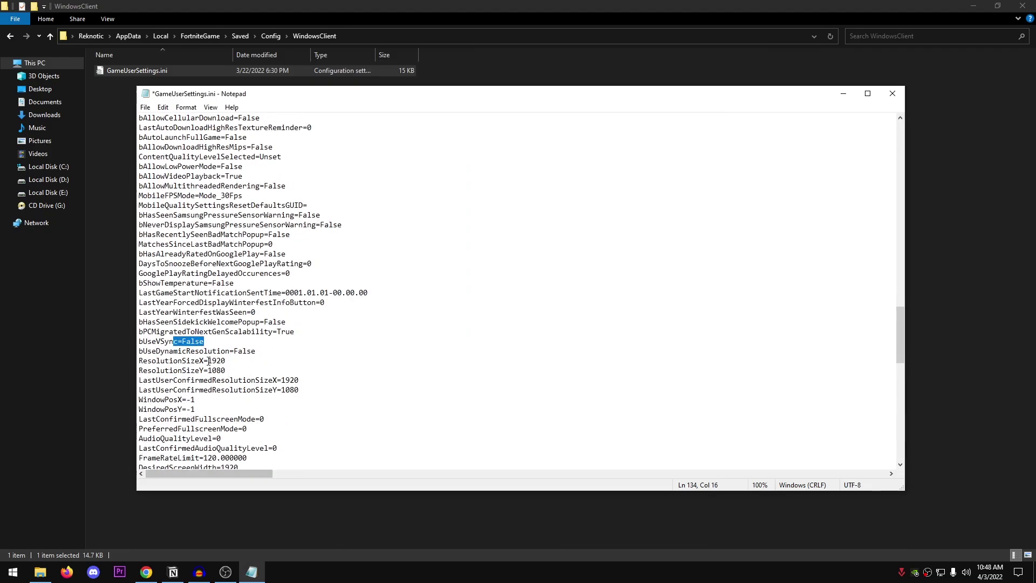
left_click_drag(209, 360, 320, 389)
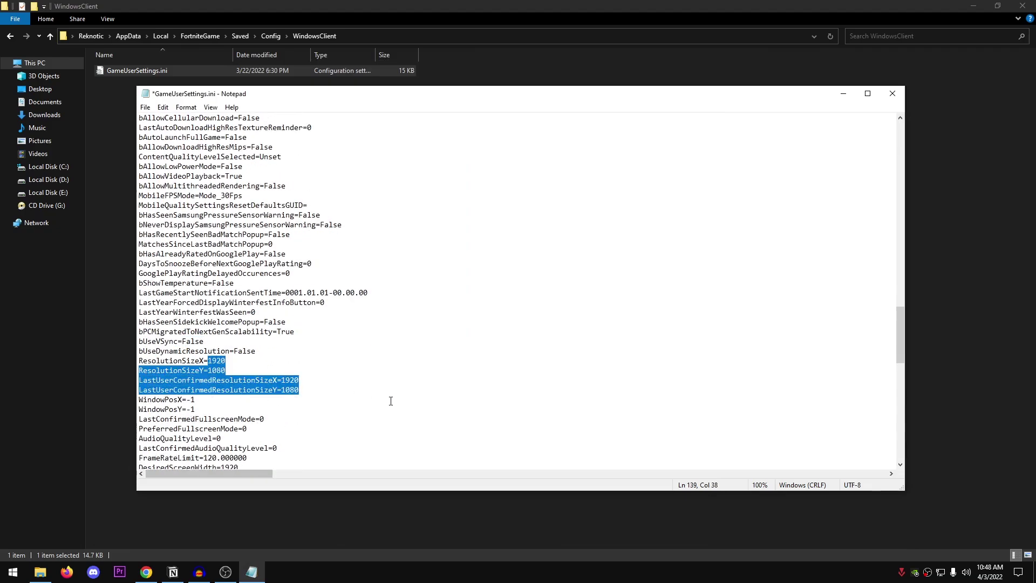
Review AudioQualityLevel=0 and the ScalabilityGroups settings, including ResolutionQuality=100
scroll(390, 399, "down", 1)
double_click(219, 409)
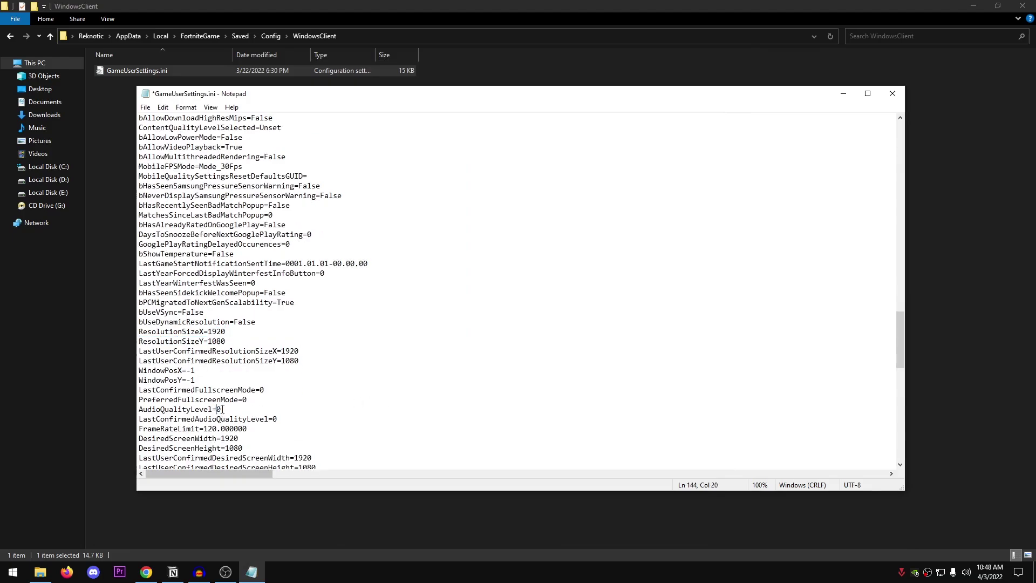
scroll(378, 424, "down", 2)
scroll(345, 420, "down", 7)
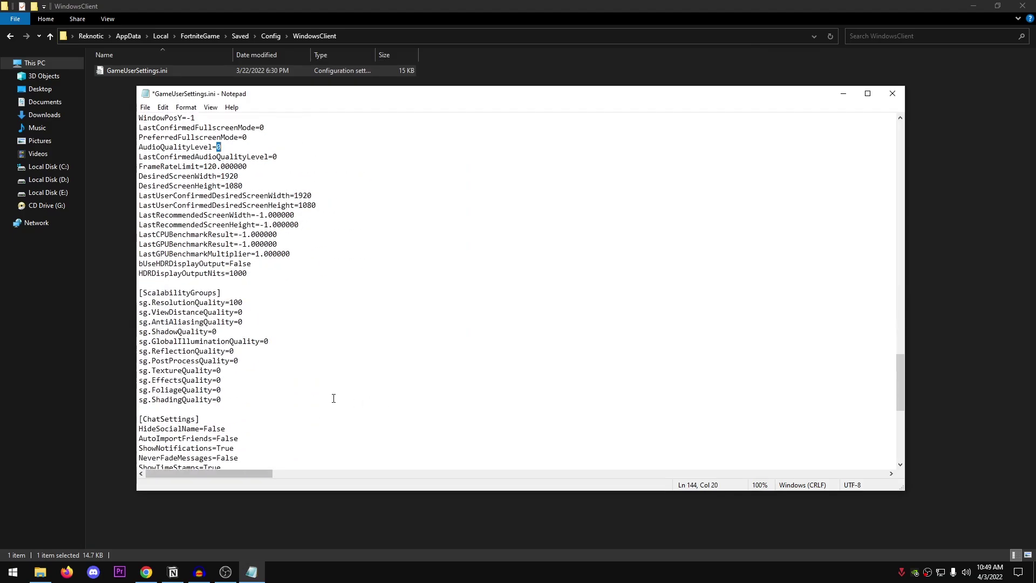
left_click_drag(224, 399, 127, 305)
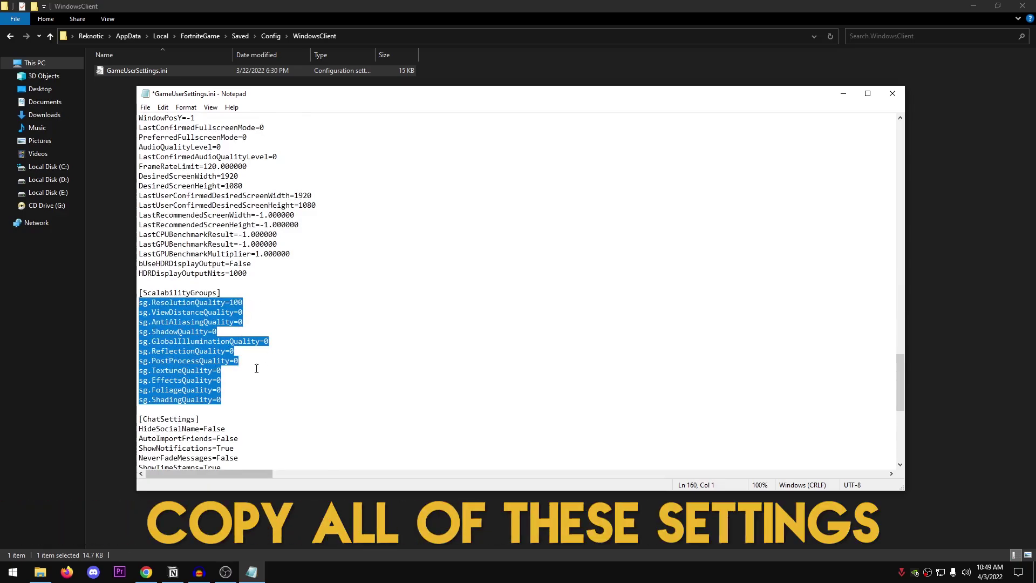
left_click(240, 304)
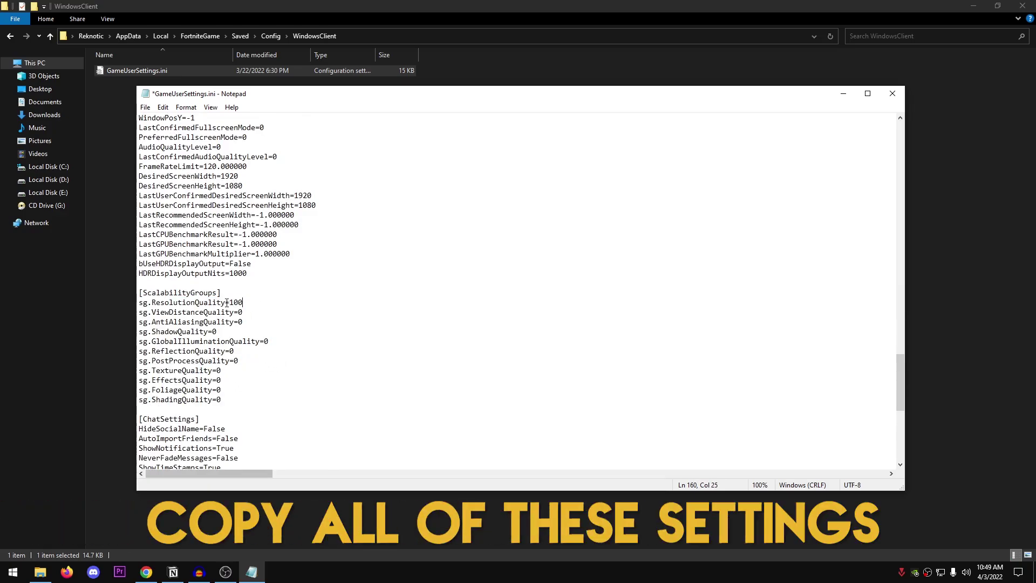
left_click(242, 303)
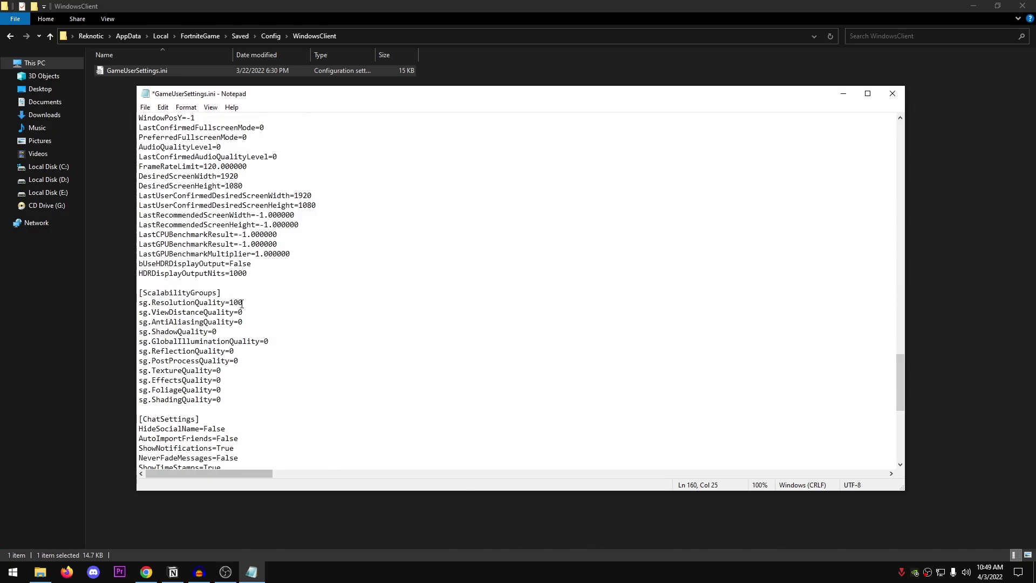
scroll(318, 373, "down", 10)
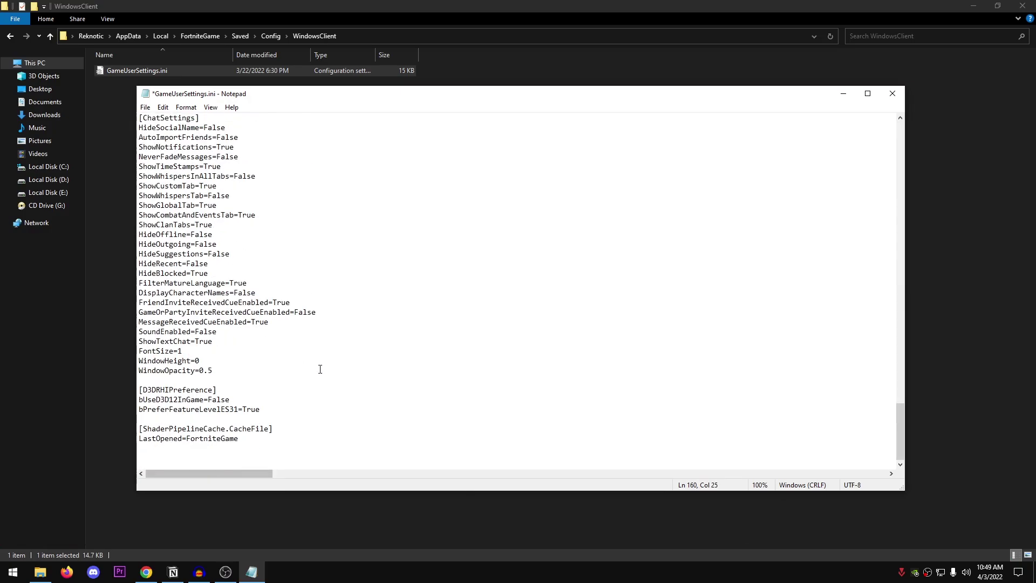
scroll(320, 369, "up", 20)
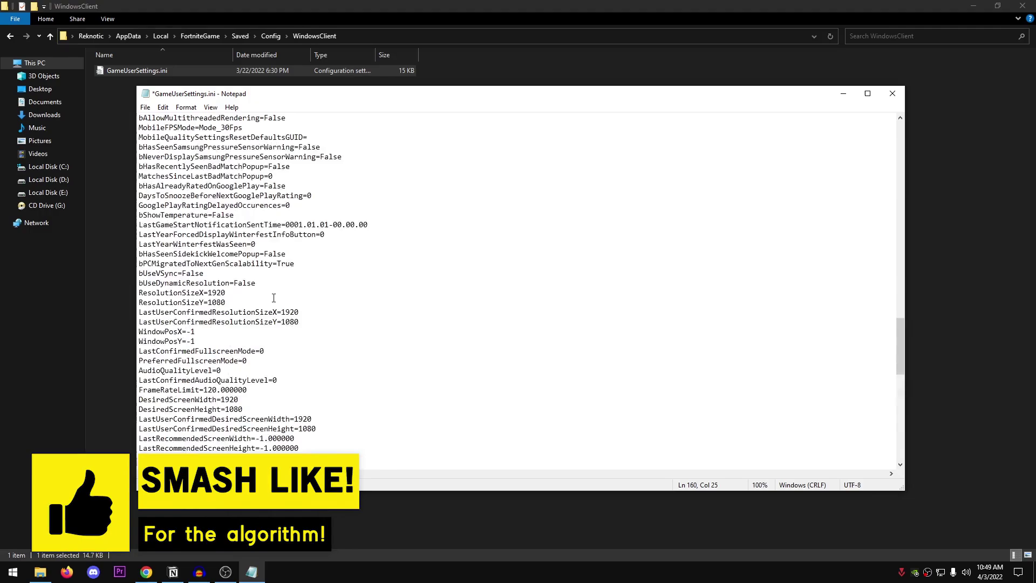
scroll(270, 294, "up", 5)
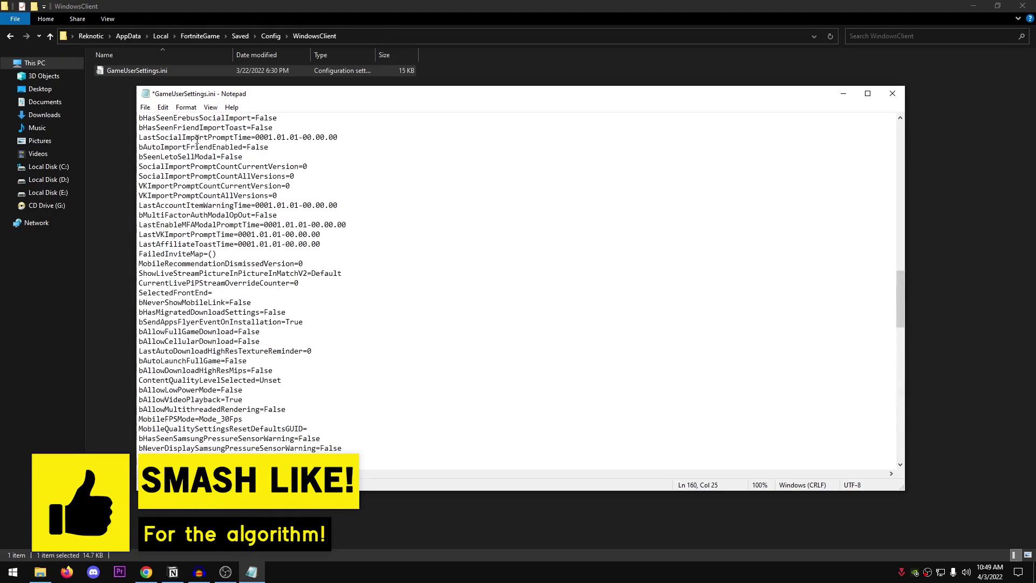
Save GameUserSettings.ini and close Notepad
left_click(145, 108)
left_click(197, 155)
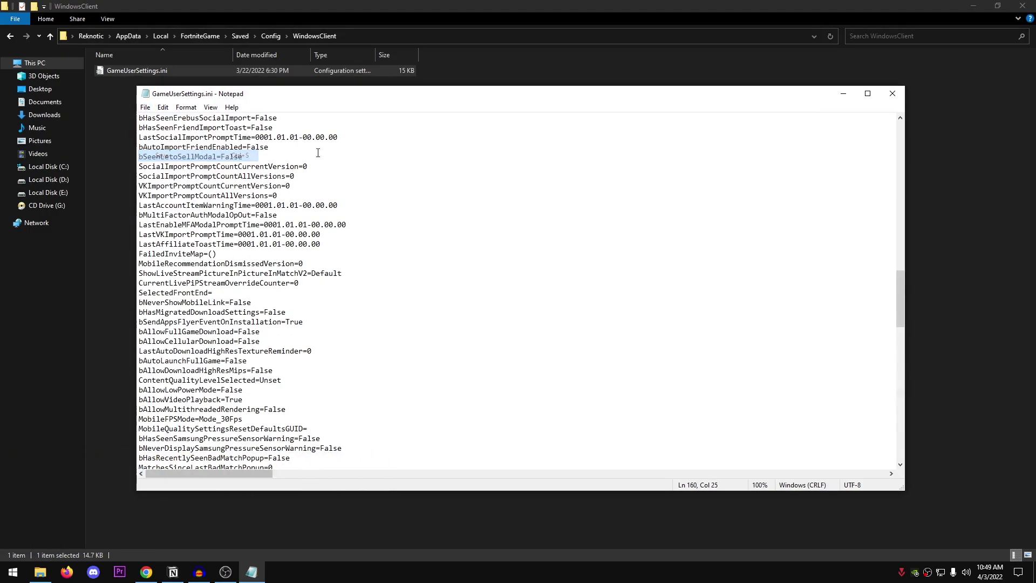
left_click(892, 94)
Set GameUserSettings.ini to Read-only in its Properties
right_click(149, 72)
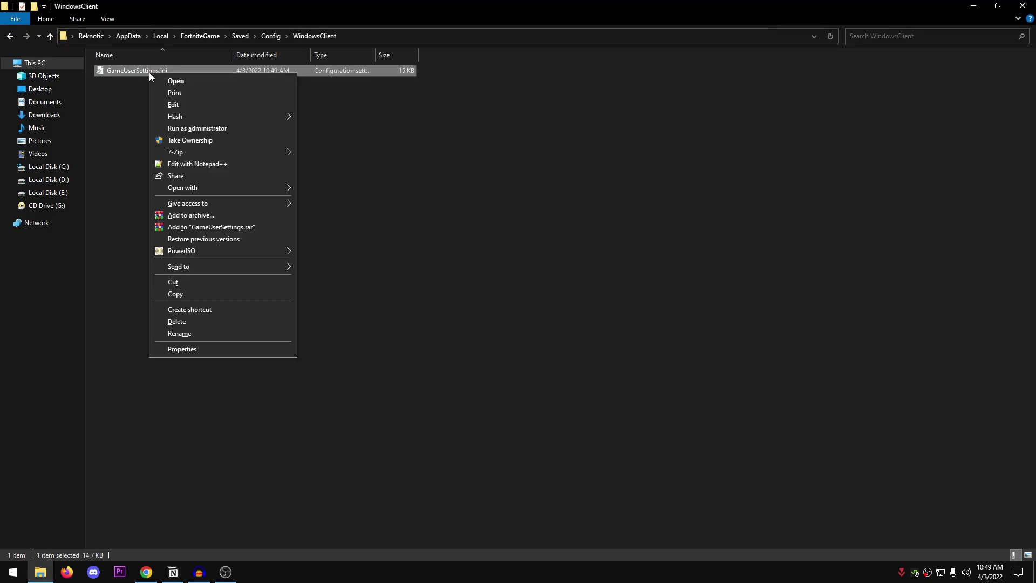
left_click(183, 348)
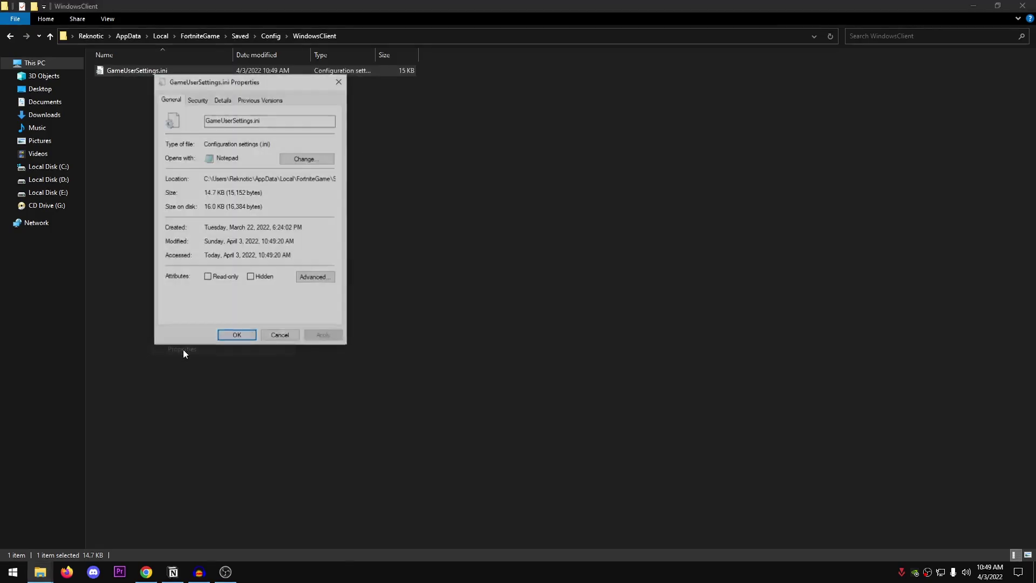
left_click(208, 278)
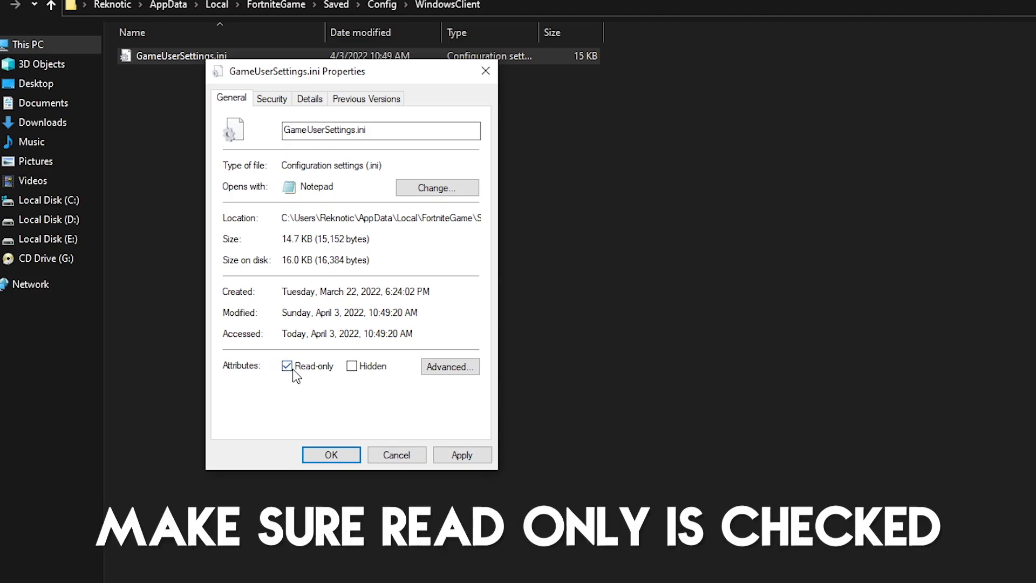
left_click(331, 455)
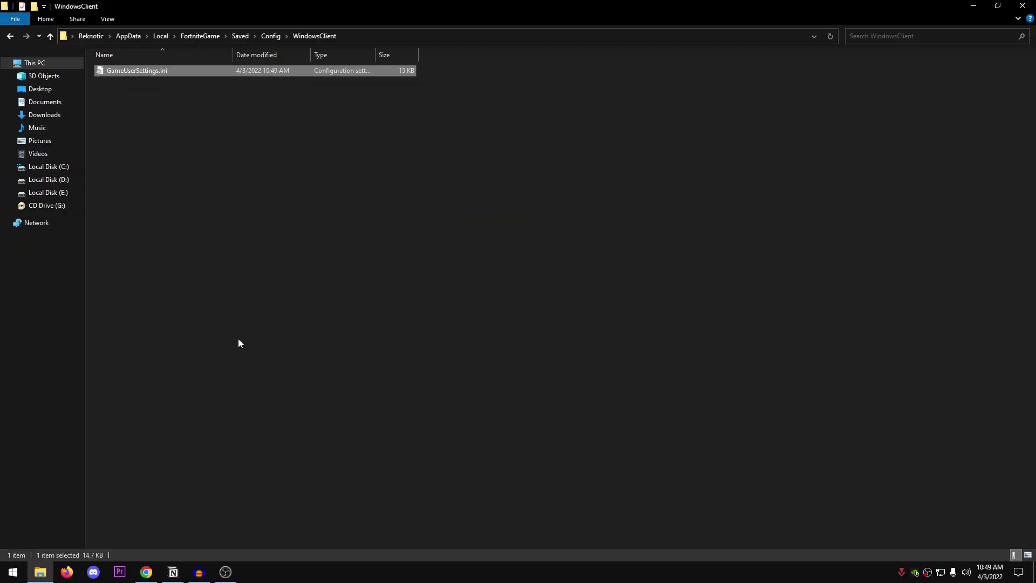
Minimise File Explorer with Win+D to reveal the desktop
key("super+d")
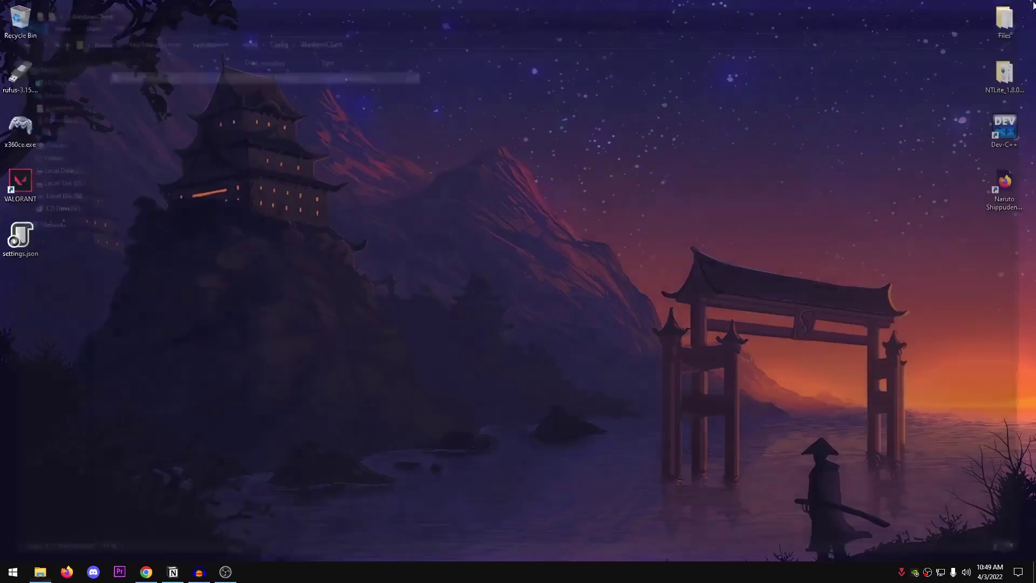